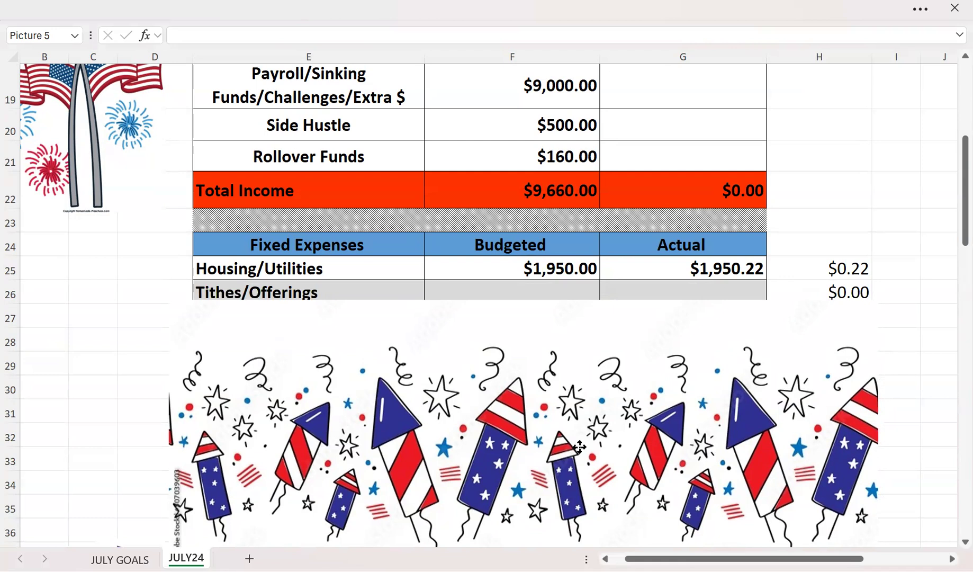
# - Move the fireworks picture down the JULY24 sheet to uncover the Car Insurance, Spectrum - Internet and Life Insurance rows
pyautogui.moveTo(579, 448); pyautogui.dragTo(579, 452)
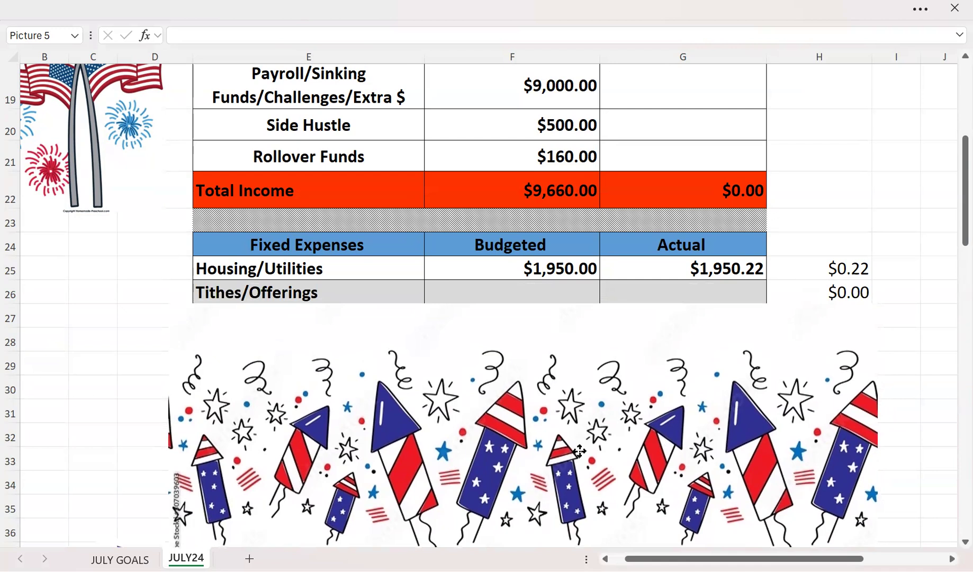
pyautogui.moveTo(579, 451); pyautogui.dragTo(579, 454)
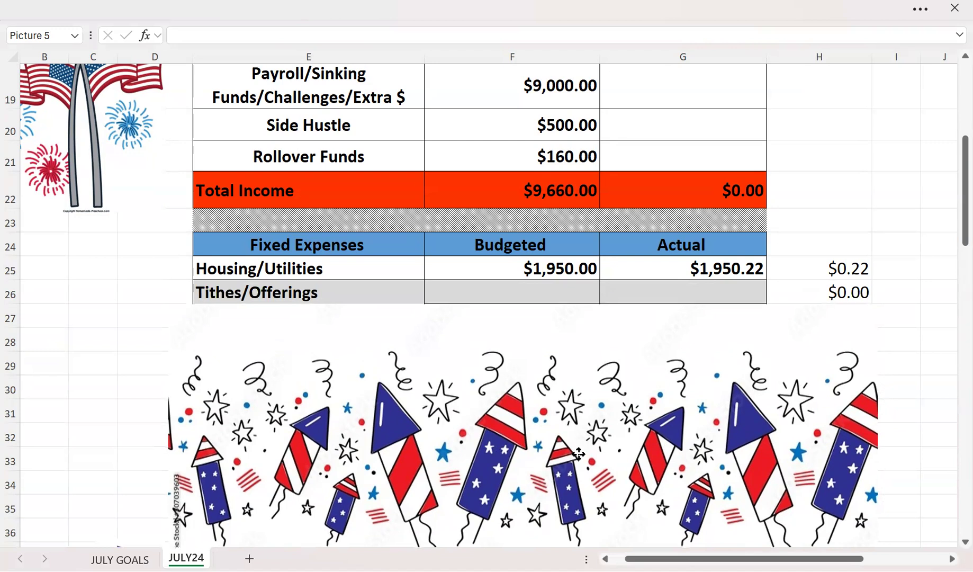
pyautogui.press('Down')
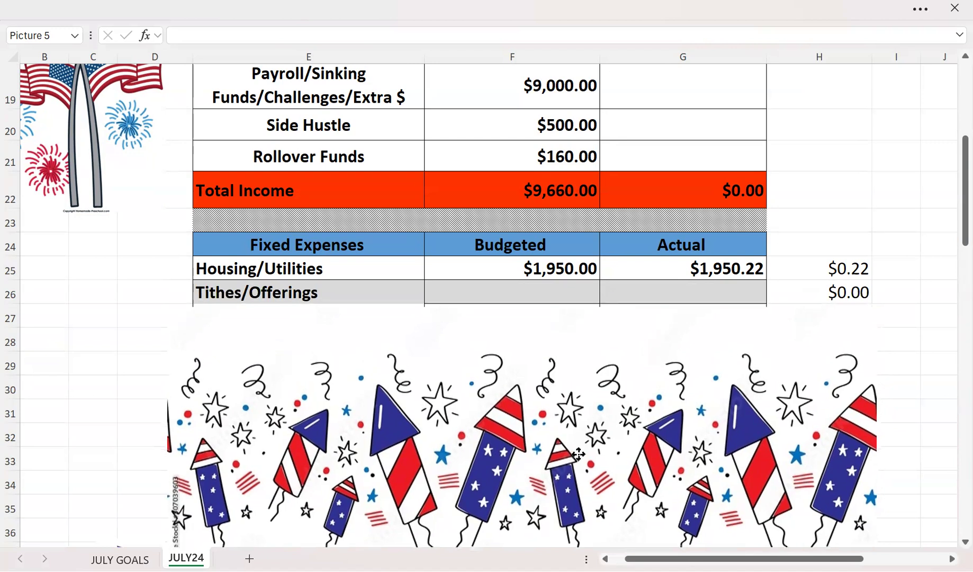
pyautogui.moveTo(579, 453); pyautogui.dragTo(578, 473)
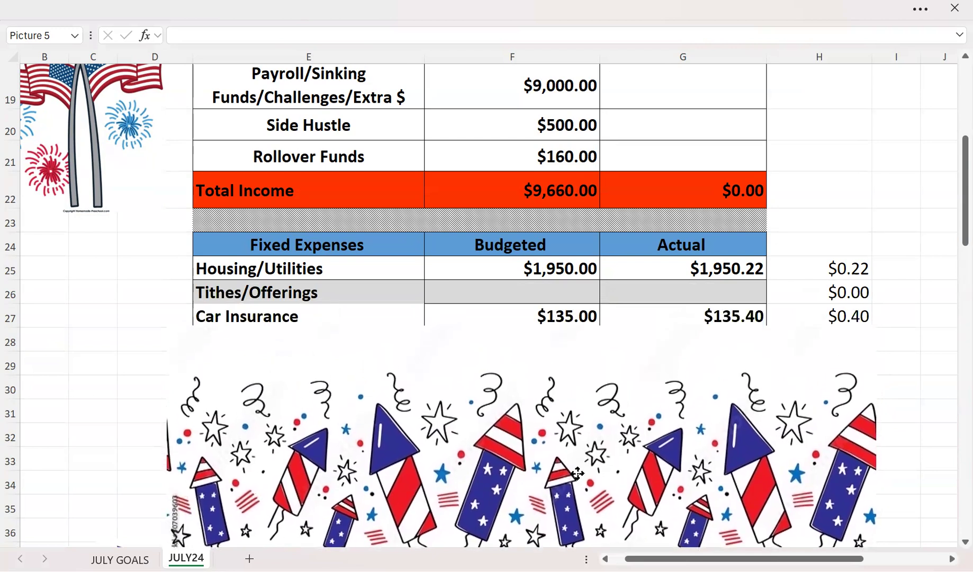
pyautogui.moveTo(578, 473); pyautogui.dragTo(575, 500)
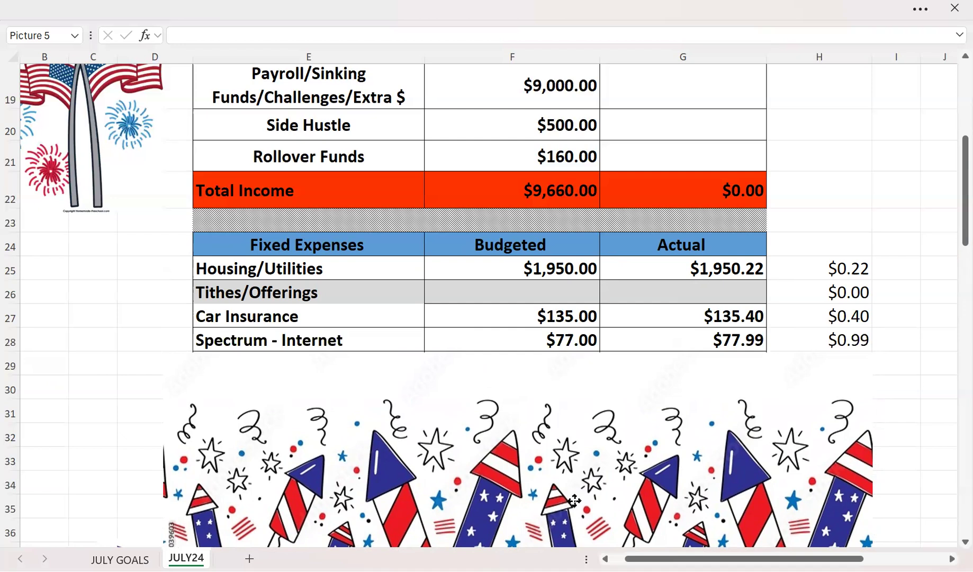
pyautogui.moveTo(575, 500); pyautogui.dragTo(574, 525)
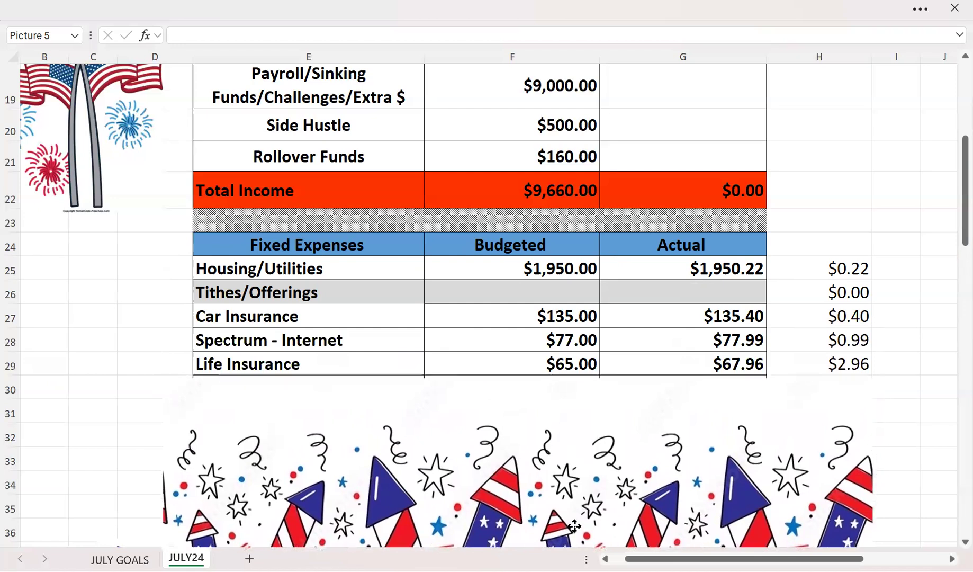
# - Move the fireworks picture down to uncover the fixed expense rows from Direct TV Streaming through Google Memberships
pyautogui.scroll(-1, 575, 526)
pyautogui.moveTo(575, 526); pyautogui.dragTo(570, 477)
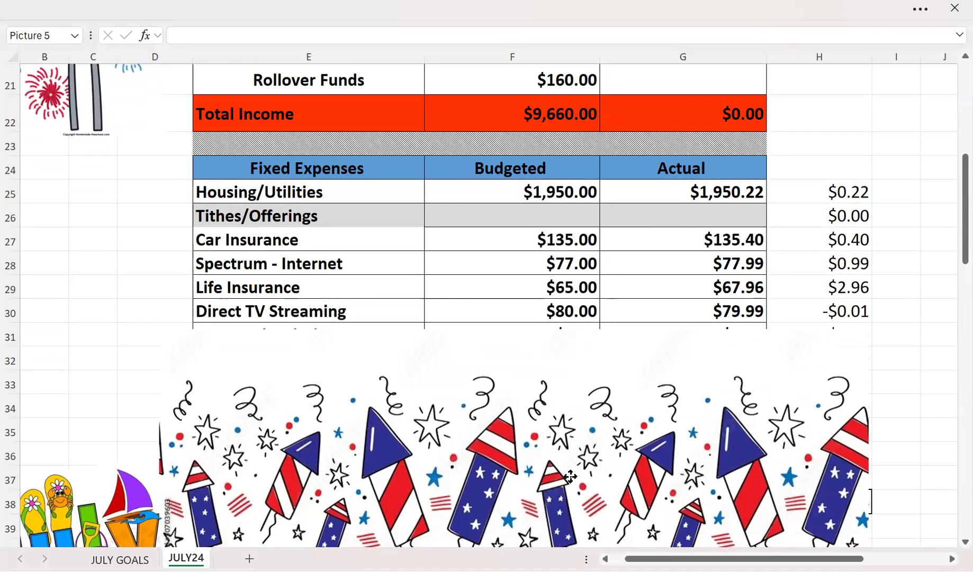
pyautogui.moveTo(571, 476); pyautogui.dragTo(570, 546)
pyautogui.scroll(-2, 593, 429)
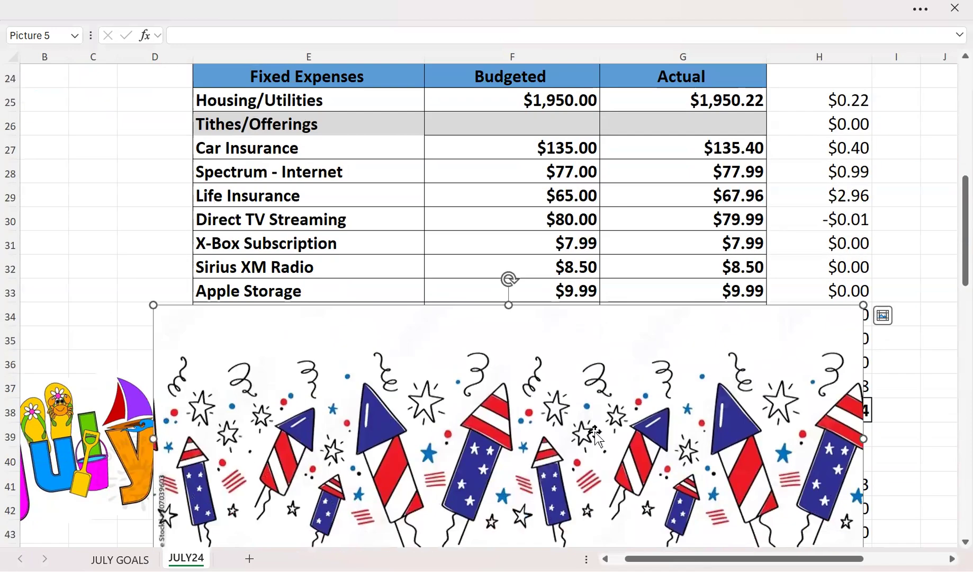
pyautogui.moveTo(598, 428); pyautogui.dragTo(608, 480)
pyautogui.scroll(-2, 628, 432)
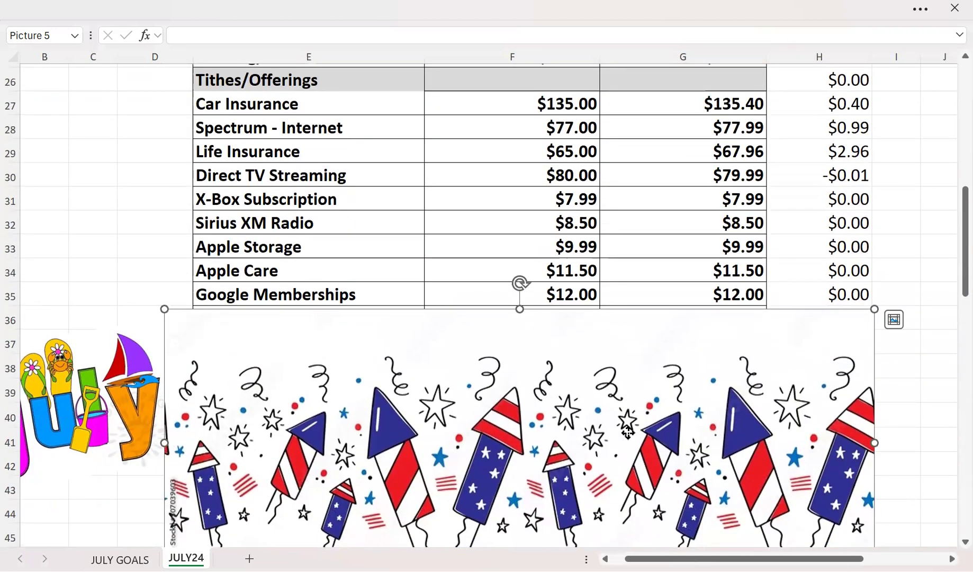
# - Move the fireworks picture down to uncover the Cellphone - Son, Cellphones and Total Fixed Expenses rows
pyautogui.moveTo(628, 432); pyautogui.dragTo(629, 454)
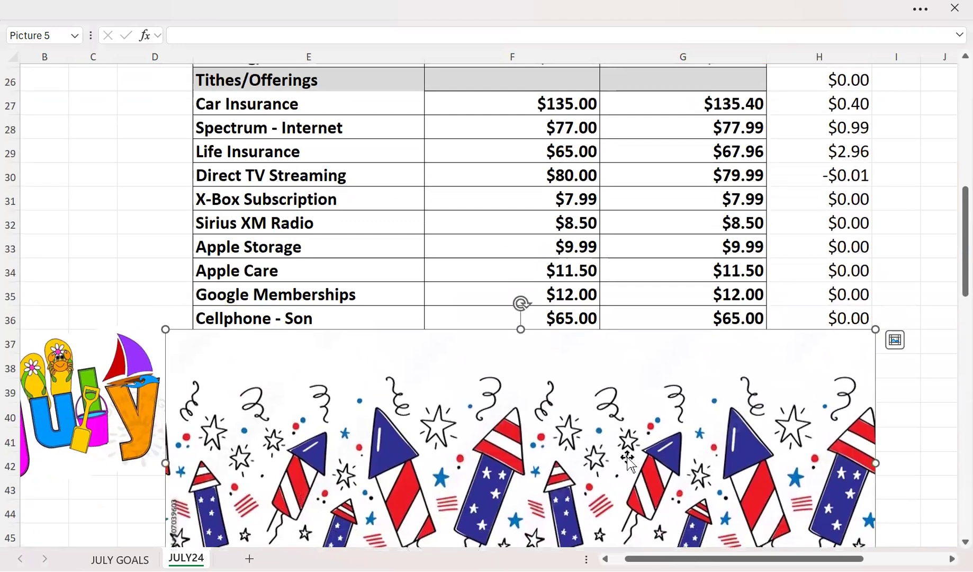
pyautogui.moveTo(613, 410); pyautogui.dragTo(617, 440)
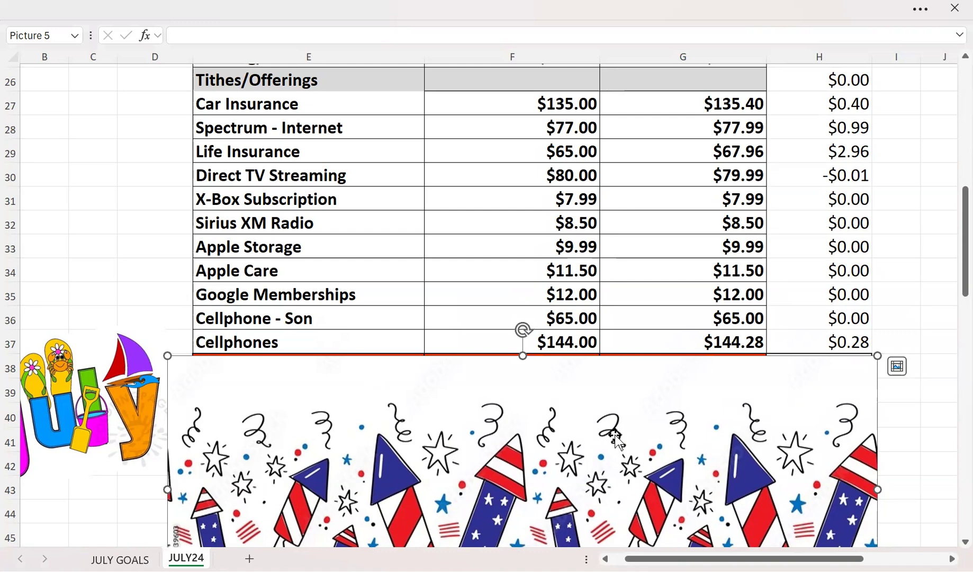
pyautogui.moveTo(584, 451); pyautogui.dragTo(582, 476)
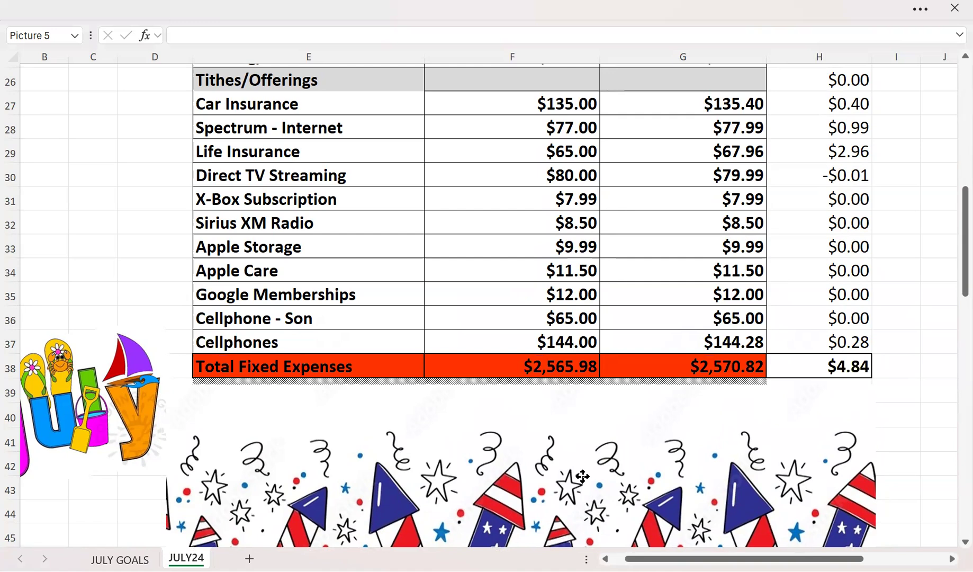
pyautogui.click(582, 477)
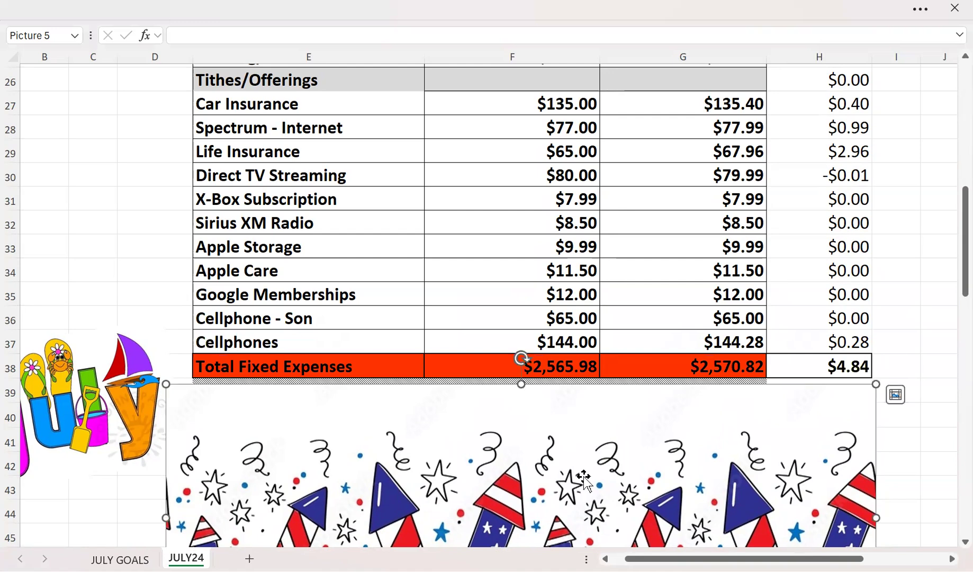
# - Move the fireworks picture down to uncover the Variable Expenses header, the Groceries row and the personal spending row 42
pyautogui.scroll(-3, 574, 479)
pyautogui.moveTo(566, 482)
pyautogui.mouseDown()
pyautogui.moveTo(564, 504)
pyautogui.moveTo(569, 455)
pyautogui.moveTo(570, 492)
pyautogui.mouseUp()
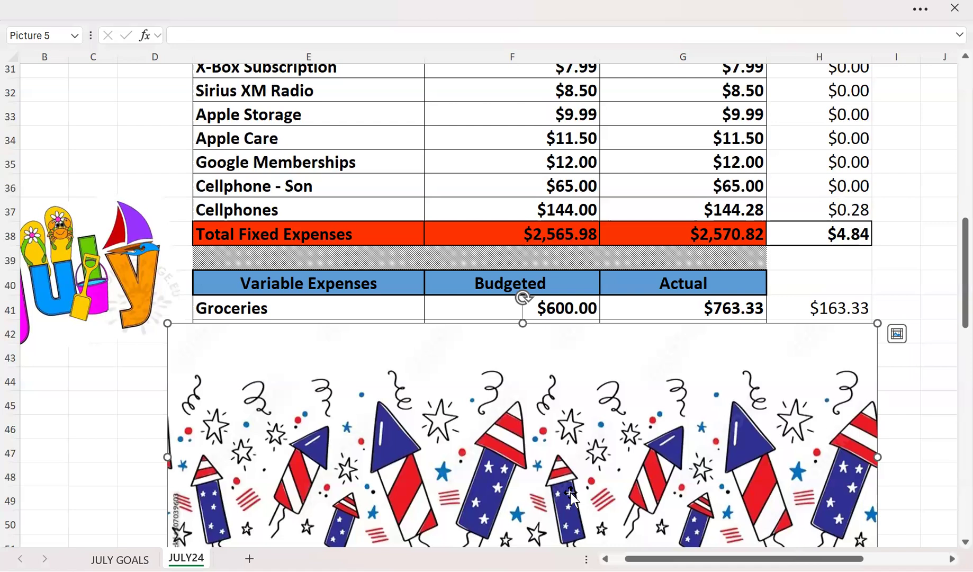
pyautogui.moveTo(546, 404); pyautogui.dragTo(544, 426)
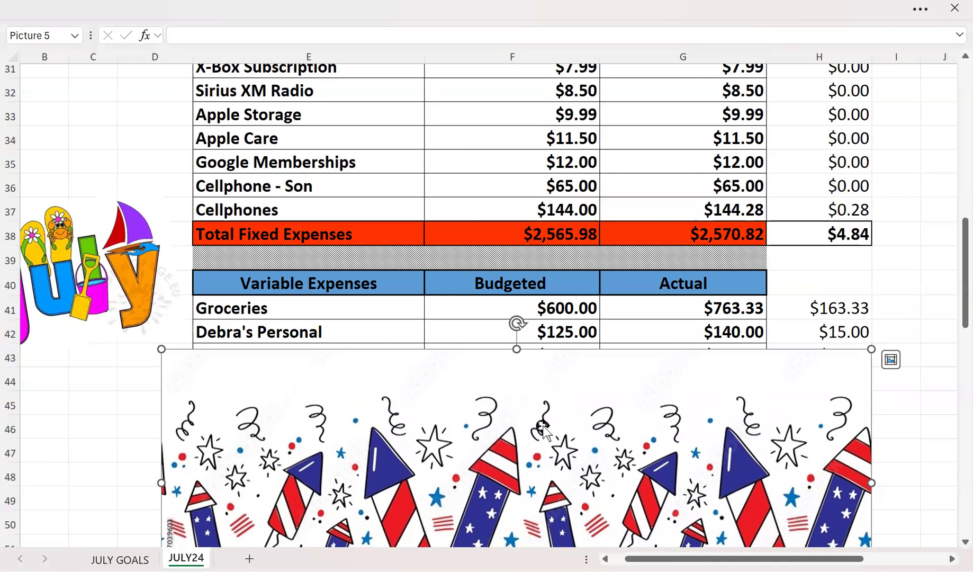
# - Move the fireworks picture down to uncover the Gasoline, Misc Expense, Carwash and Yard Maintenance rows
pyautogui.scroll(-1, 438, 448)
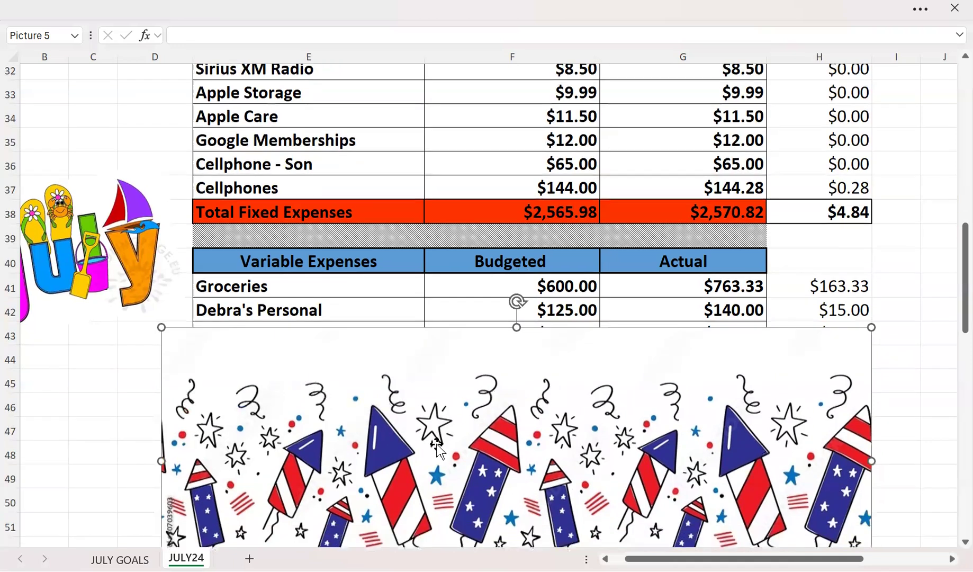
pyautogui.scroll(-1, 438, 448)
pyautogui.moveTo(442, 430); pyautogui.dragTo(444, 454)
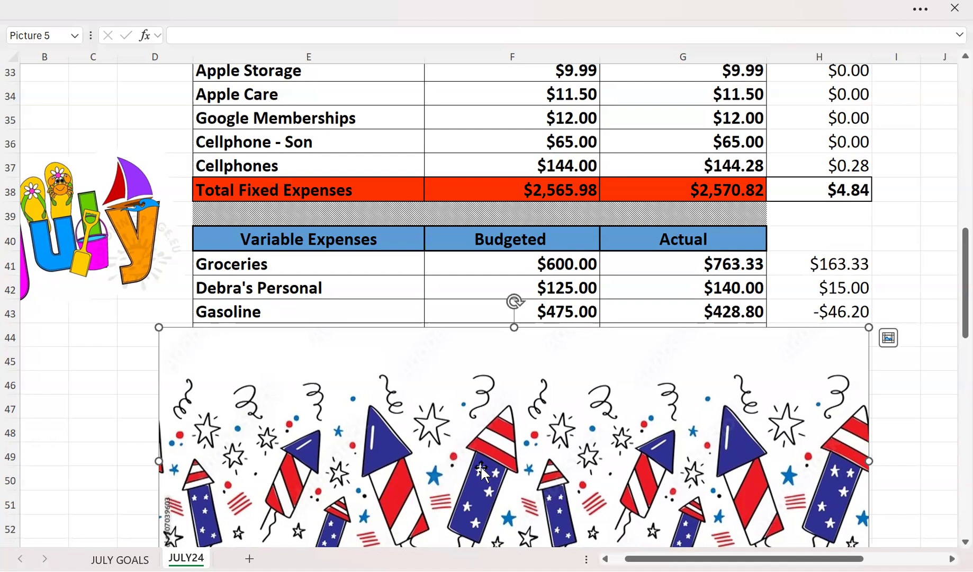
pyautogui.moveTo(459, 438); pyautogui.dragTo(455, 456)
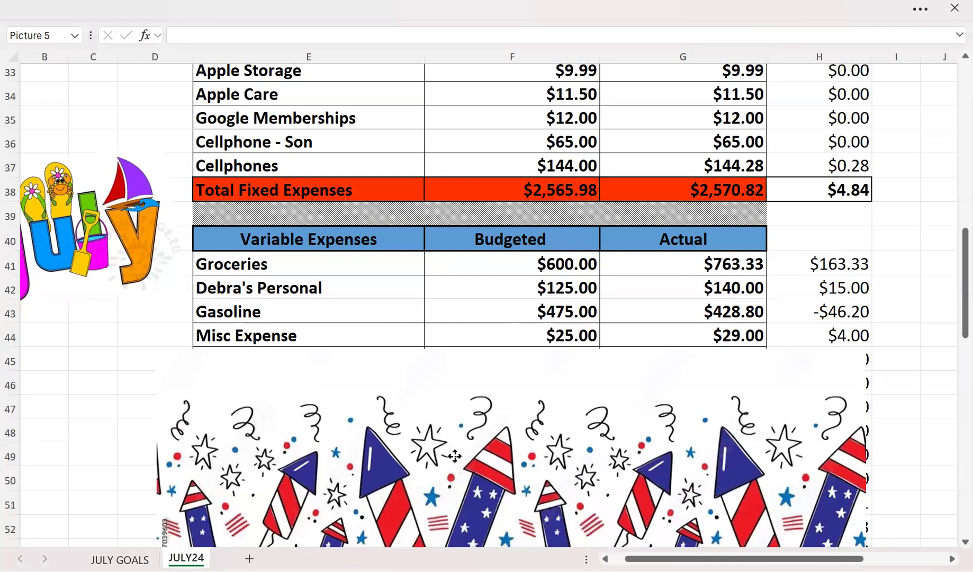
pyautogui.moveTo(454, 456); pyautogui.dragTo(451, 509)
pyautogui.click(451, 511)
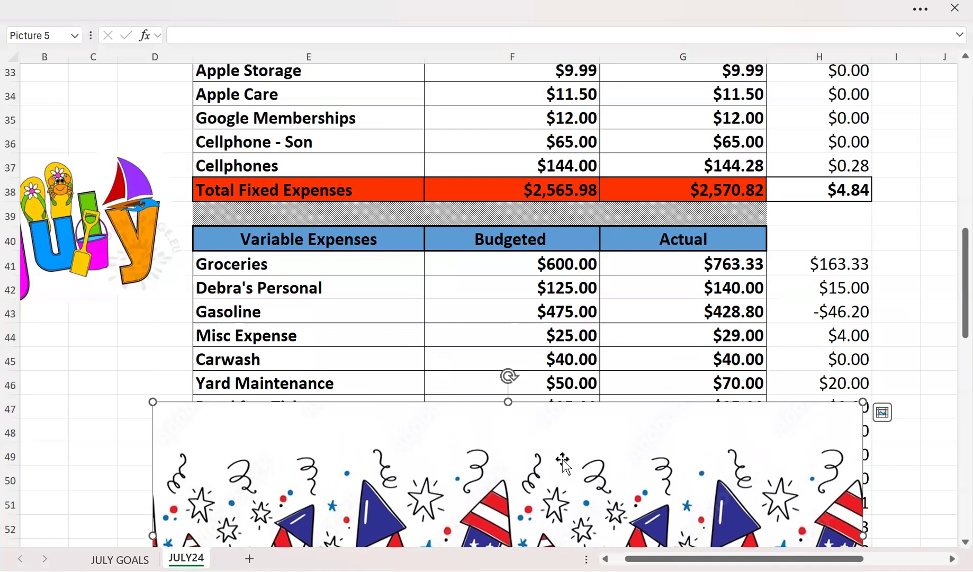
# - Move the fireworks picture down to uncover the variable expense rows from Breakfast Ticket through July Gift-Away /Giveaway
pyautogui.scroll(-1, 561, 450)
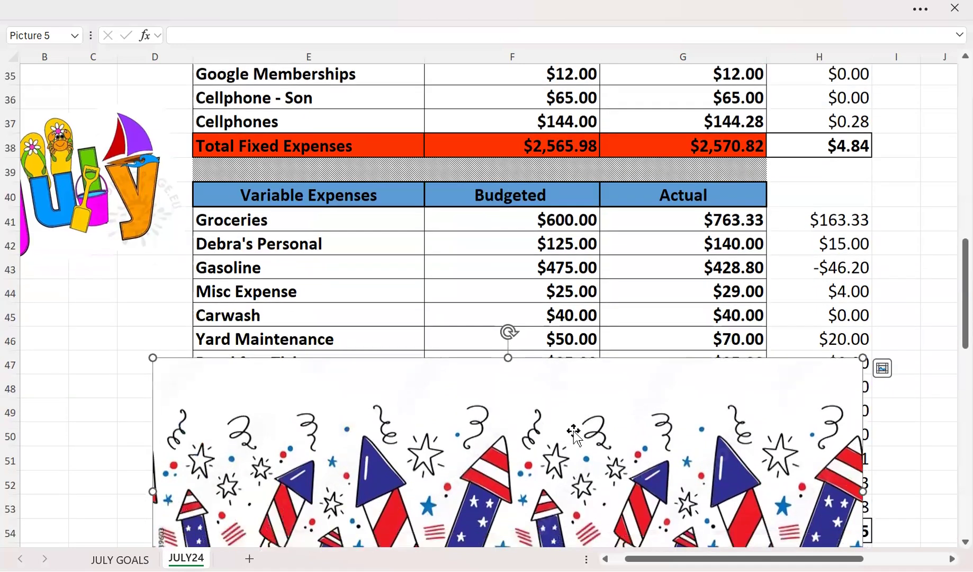
pyautogui.moveTo(578, 442); pyautogui.dragTo(584, 484)
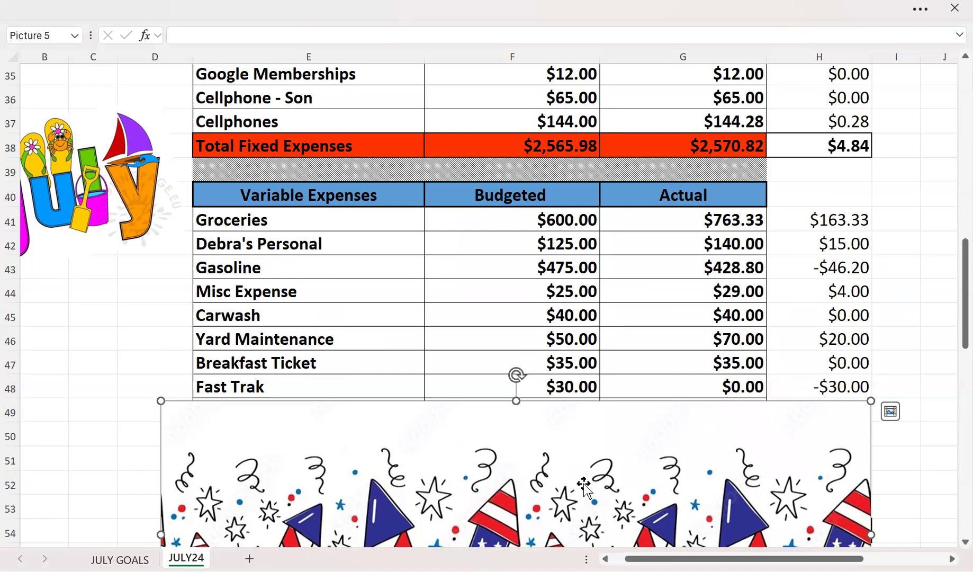
pyautogui.scroll(-1, 469, 466)
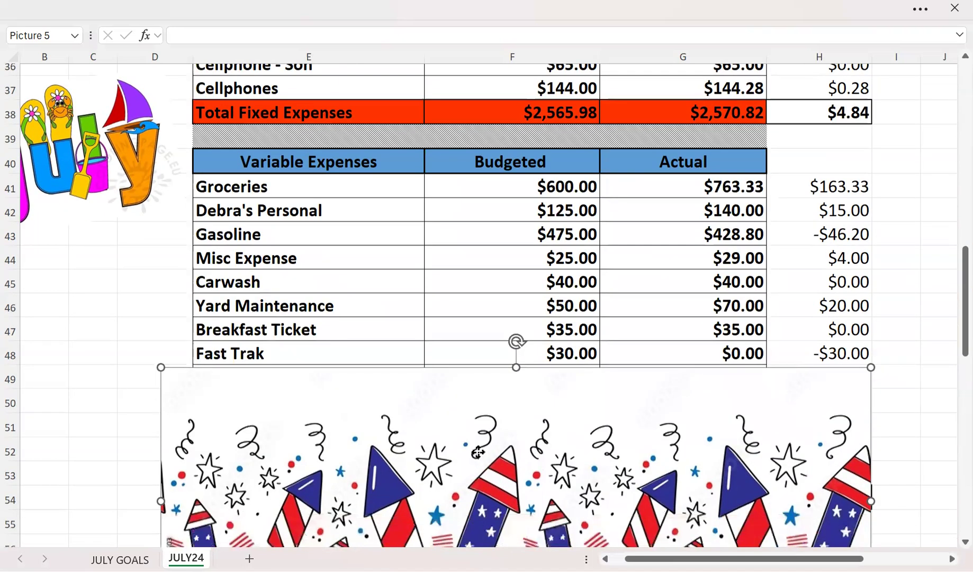
pyautogui.moveTo(476, 452); pyautogui.dragTo(479, 482)
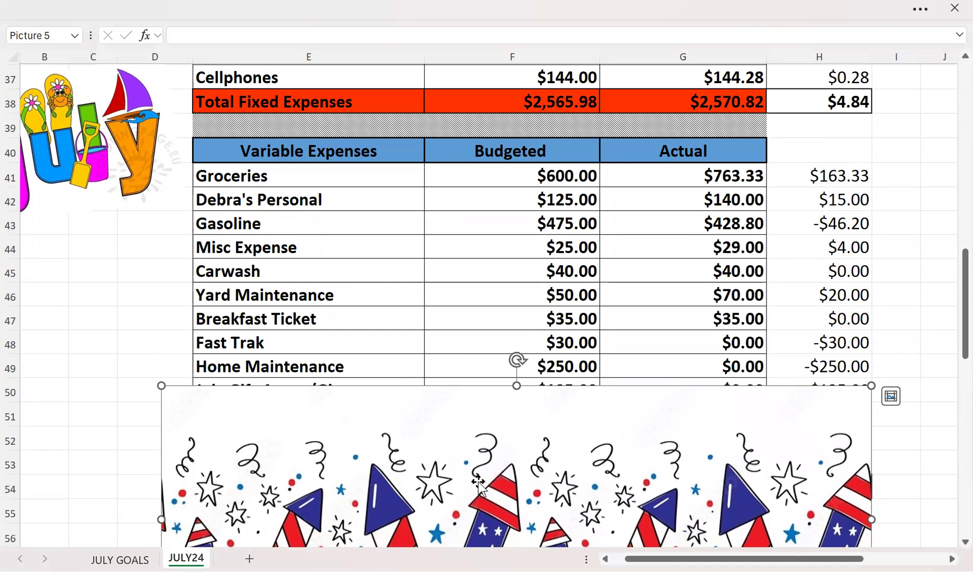
pyautogui.moveTo(534, 447); pyautogui.dragTo(537, 467)
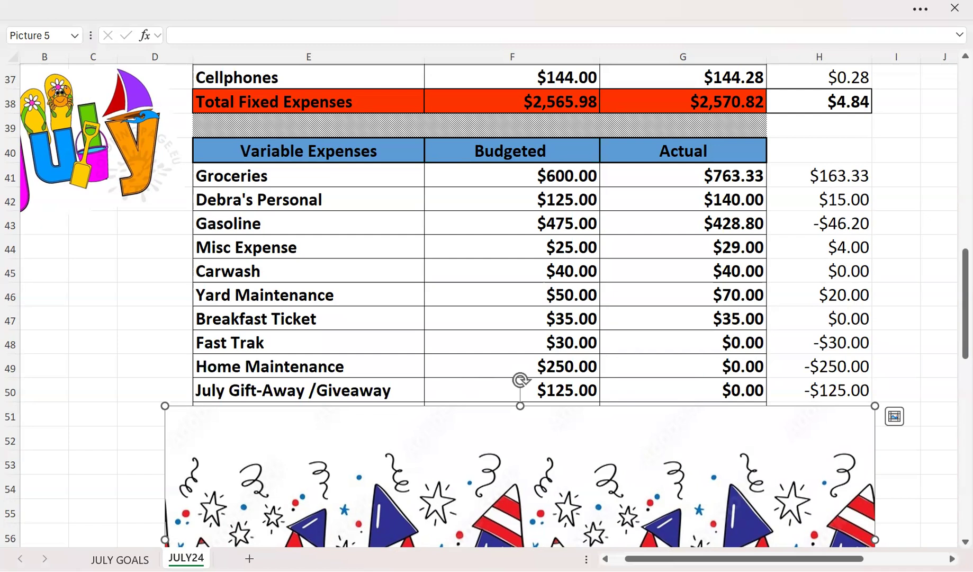
# - Move the fireworks picture down to uncover the Personal Care and Eating Out rows
pyautogui.scroll(-1, 499, 429)
pyautogui.moveTo(447, 420); pyautogui.dragTo(447, 450)
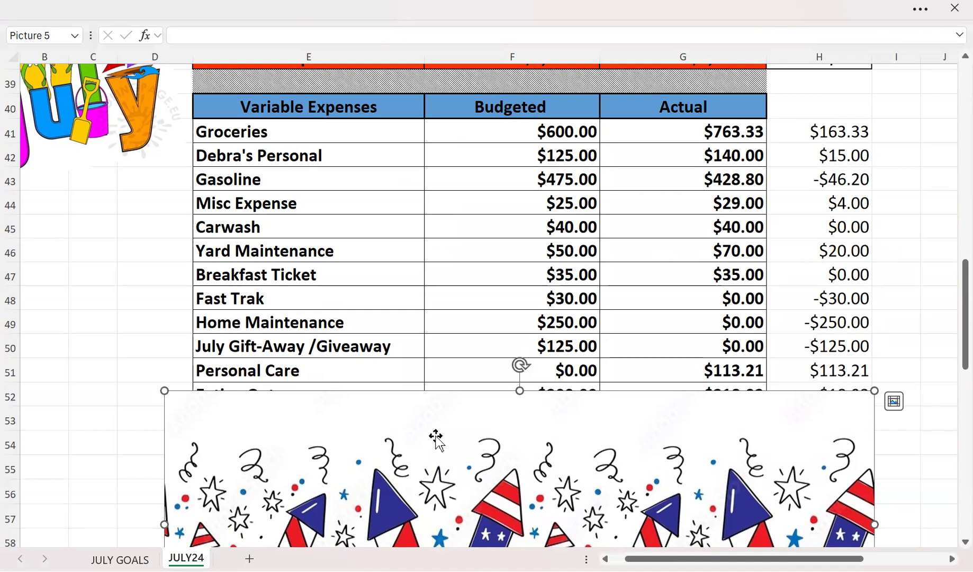
pyautogui.moveTo(463, 433); pyautogui.dragTo(475, 452)
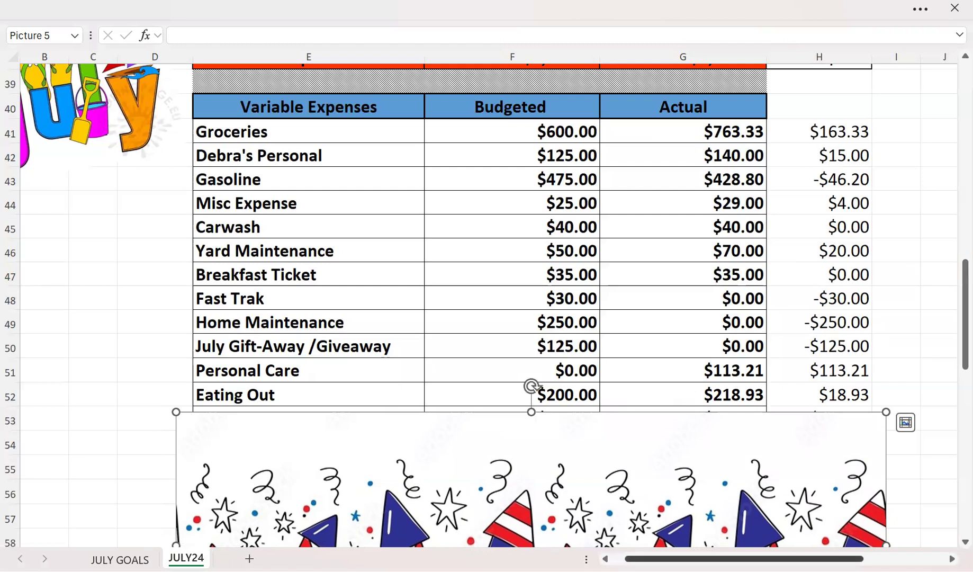
# - Examine the Buffer/Eat Out spending breakdown in columns L and M beside the budget
pyautogui.hscroll(6, 636, 317)
pyautogui.scroll(2, 635, 318)
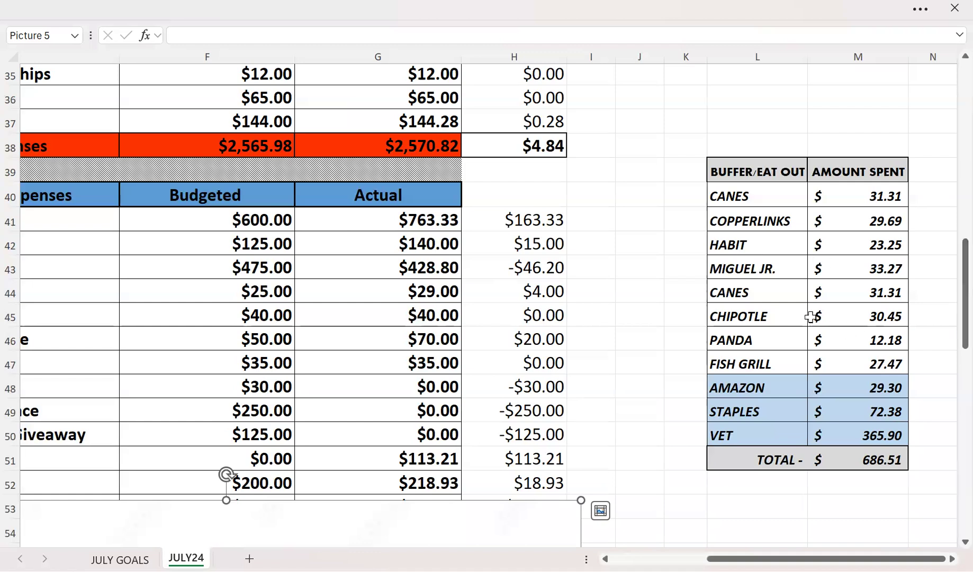
# - Move the fireworks picture down to uncover the Unbudgeted and Total Variable Expenses rows of the budget table
pyautogui.scroll(-3, 584, 457)
pyautogui.hscroll(-3, 583, 456)
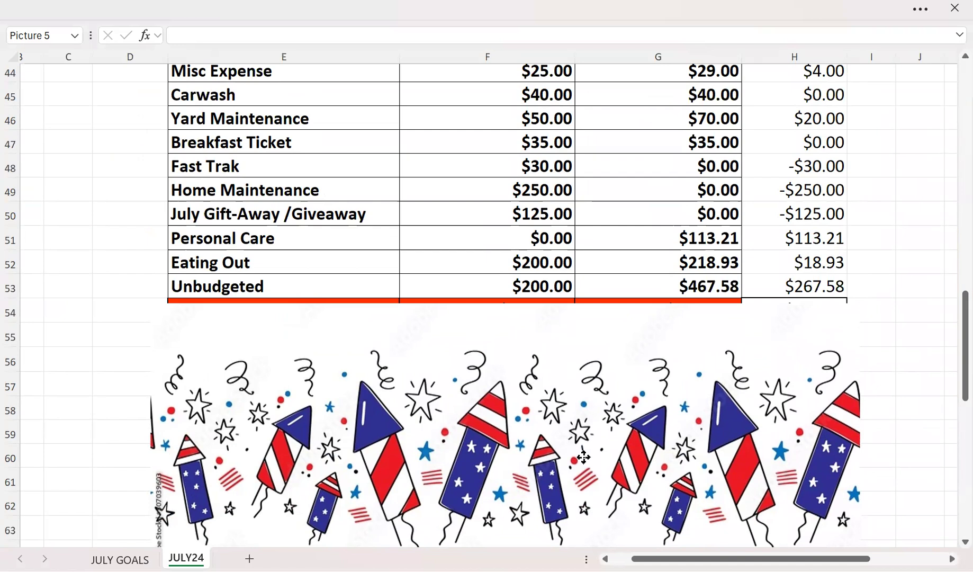
pyautogui.moveTo(583, 456); pyautogui.dragTo(584, 485)
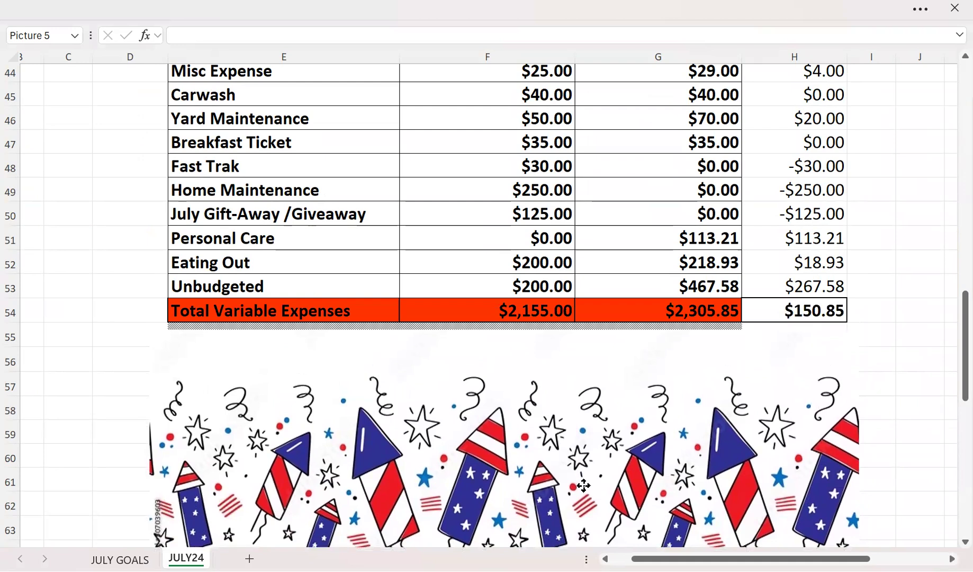
# - Move the fireworks picture down past the Debt section to uncover its header and the rows from Discover CC through Total Debt
pyautogui.moveTo(583, 485); pyautogui.dragTo(594, 518)
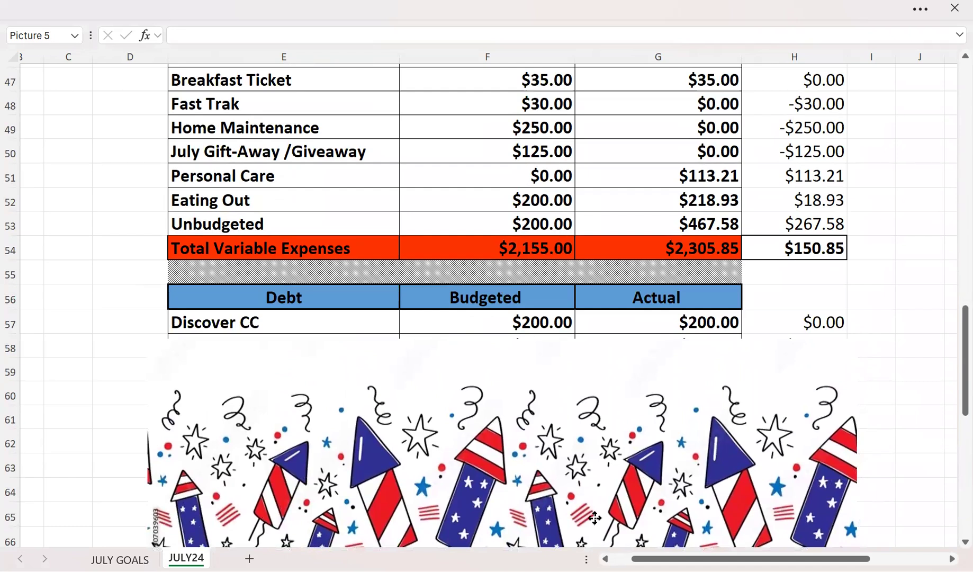
pyautogui.moveTo(594, 518); pyautogui.dragTo(594, 532)
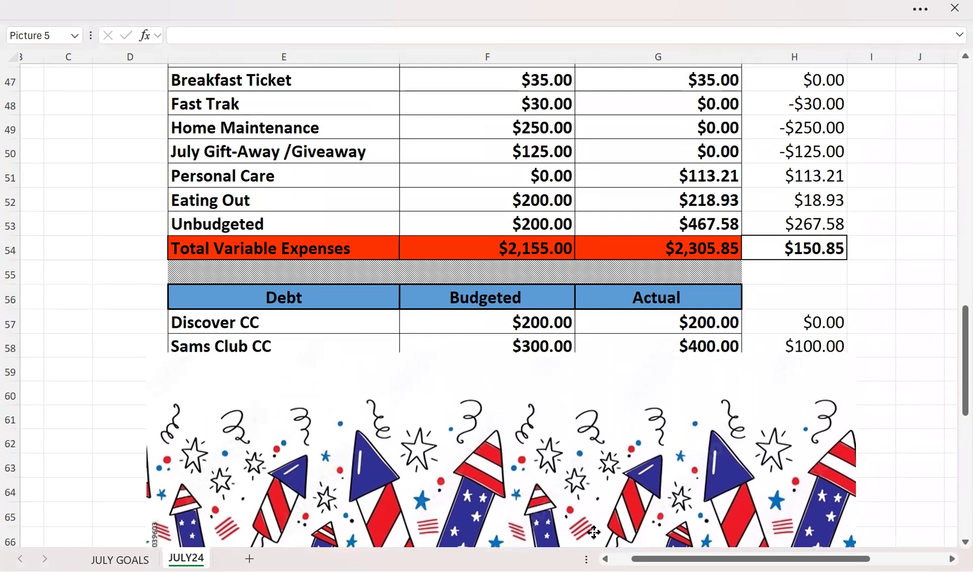
pyautogui.moveTo(593, 531); pyautogui.dragTo(588, 466)
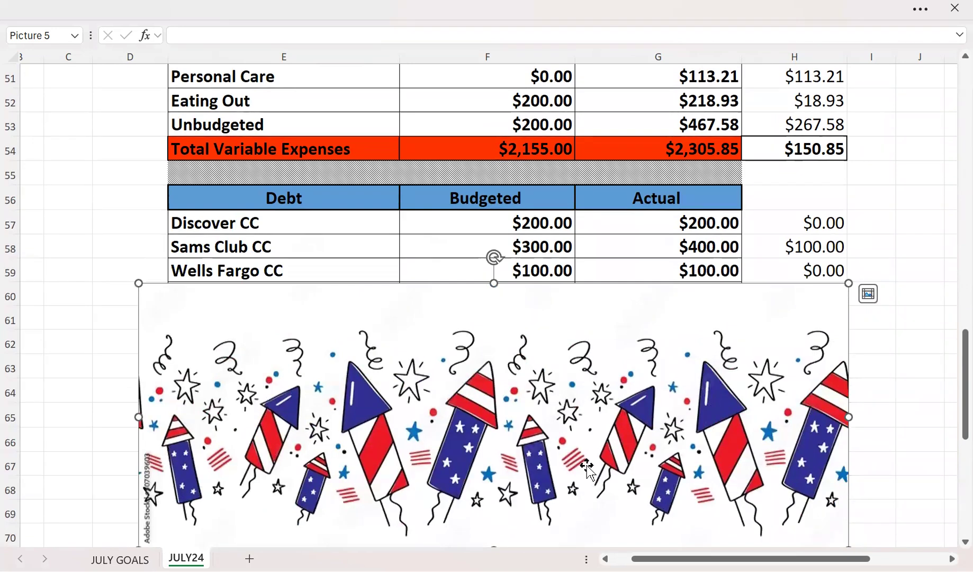
pyautogui.moveTo(534, 405); pyautogui.dragTo(539, 432)
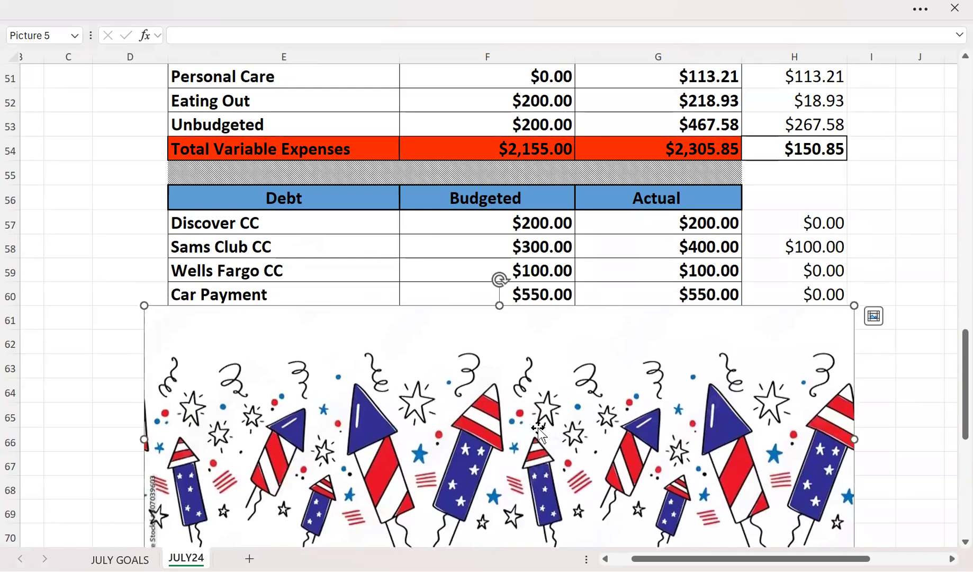
pyautogui.moveTo(588, 411); pyautogui.dragTo(586, 435)
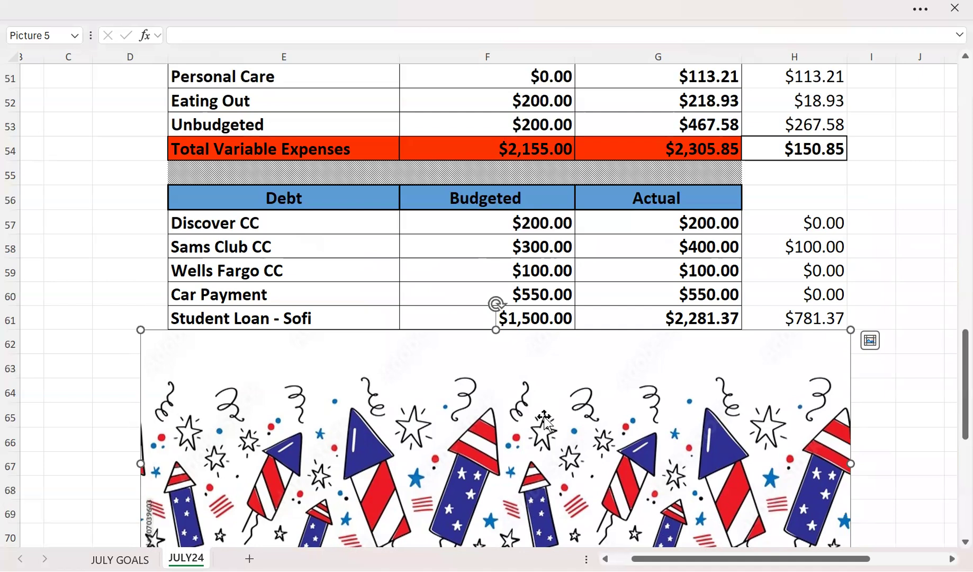
pyautogui.moveTo(491, 379); pyautogui.dragTo(489, 429)
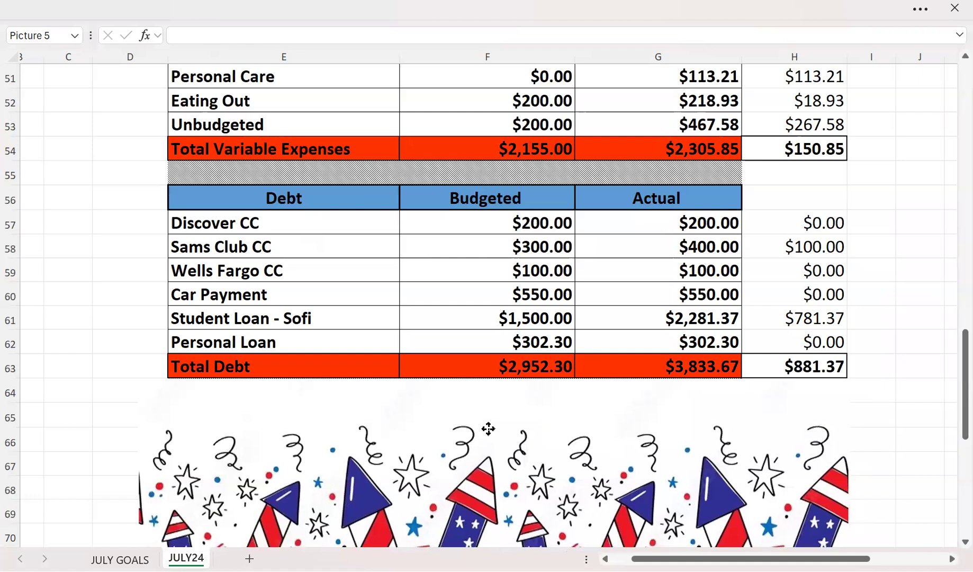
# - Move the fireworks picture down past the Investments header to uncover the rows from Vanguard through Roth IRA
pyautogui.moveTo(488, 429); pyautogui.dragTo(488, 429)
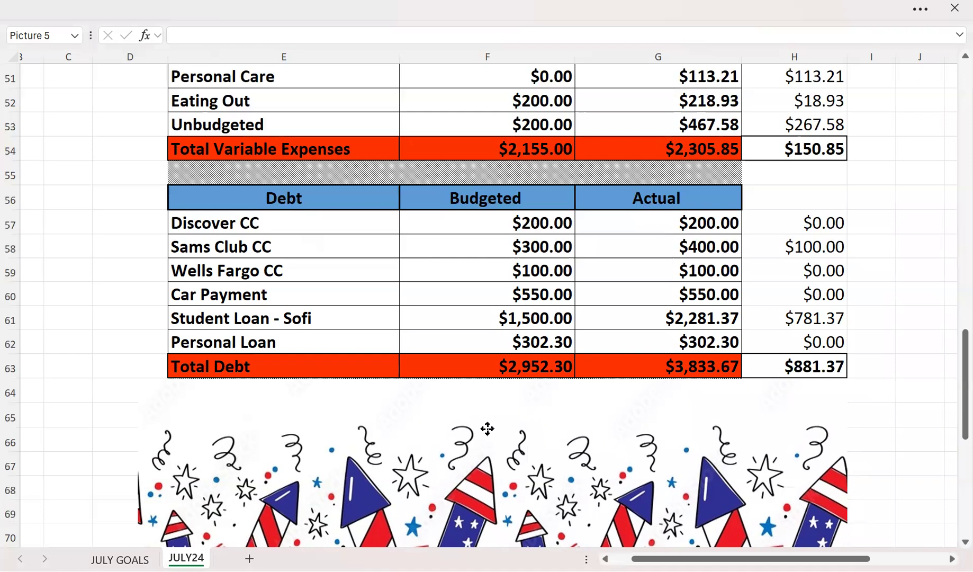
pyautogui.click(480, 421)
pyautogui.scroll(-3, 472, 397)
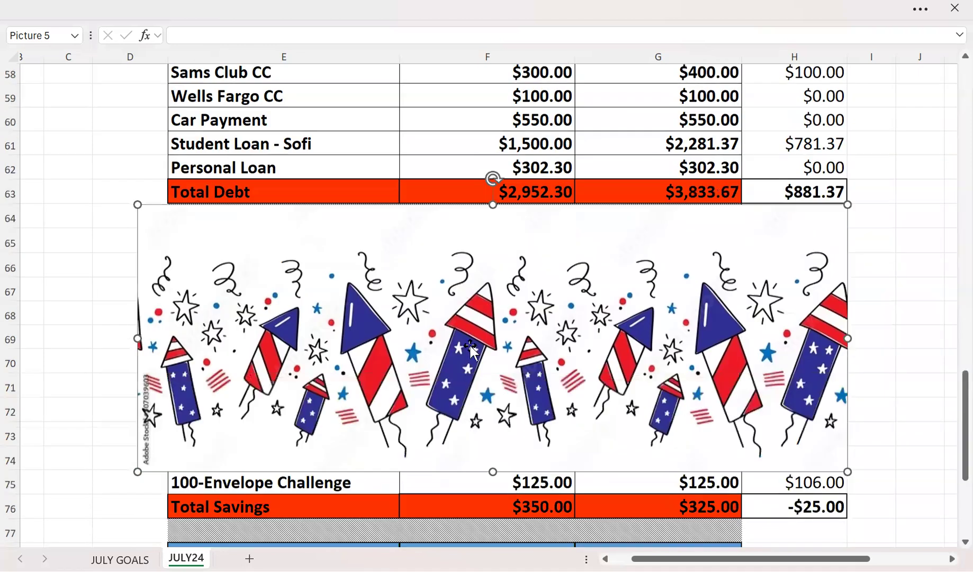
pyautogui.moveTo(473, 349); pyautogui.dragTo(474, 437)
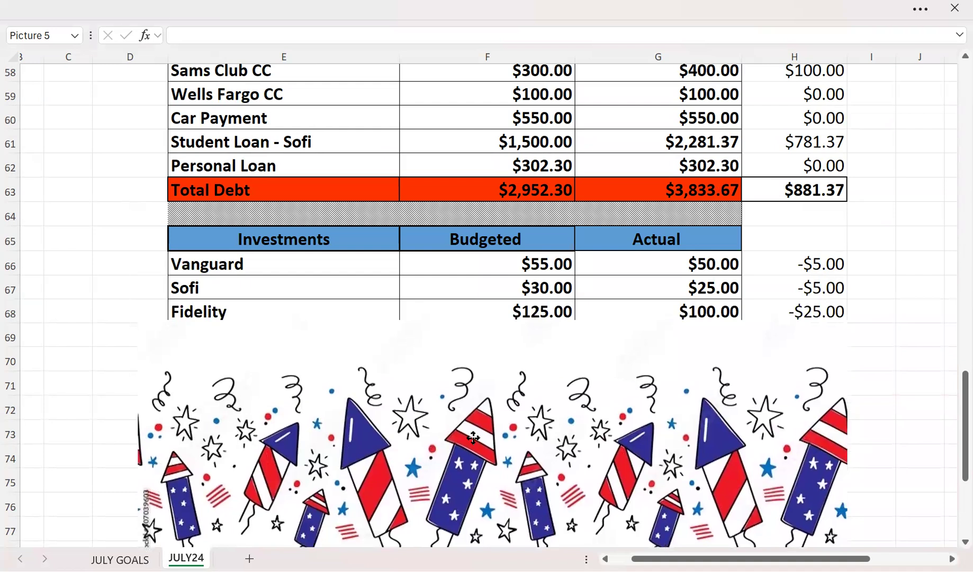
pyautogui.moveTo(473, 438); pyautogui.dragTo(474, 492)
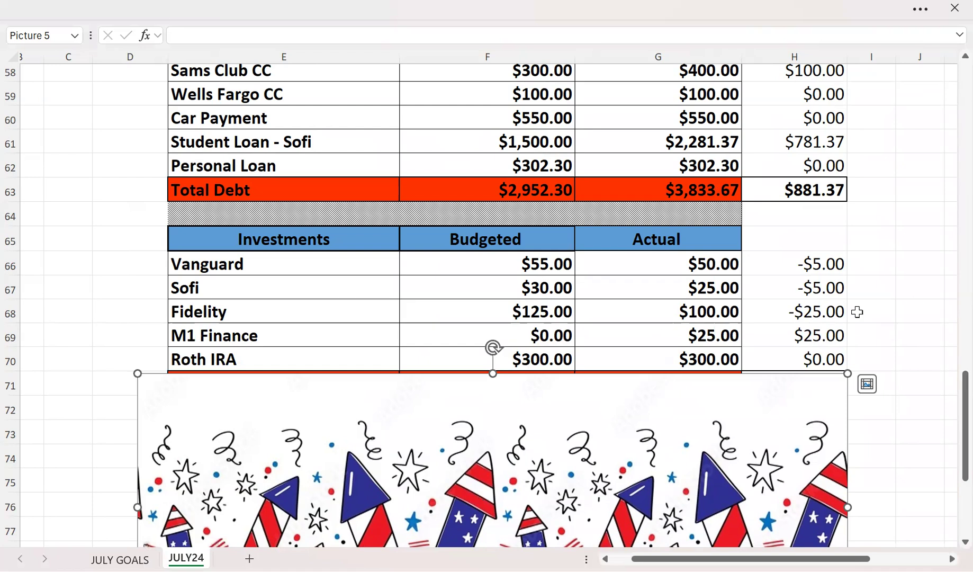
# - Move the fireworks picture down to uncover Total Investments and the Savings Funds section through the Total Savings row
pyautogui.moveTo(473, 450)
pyautogui.mouseDown()
pyautogui.moveTo(486, 487)
pyautogui.moveTo(480, 546)
pyautogui.moveTo(474, 379)
pyautogui.moveTo(472, 389)
pyautogui.mouseUp()
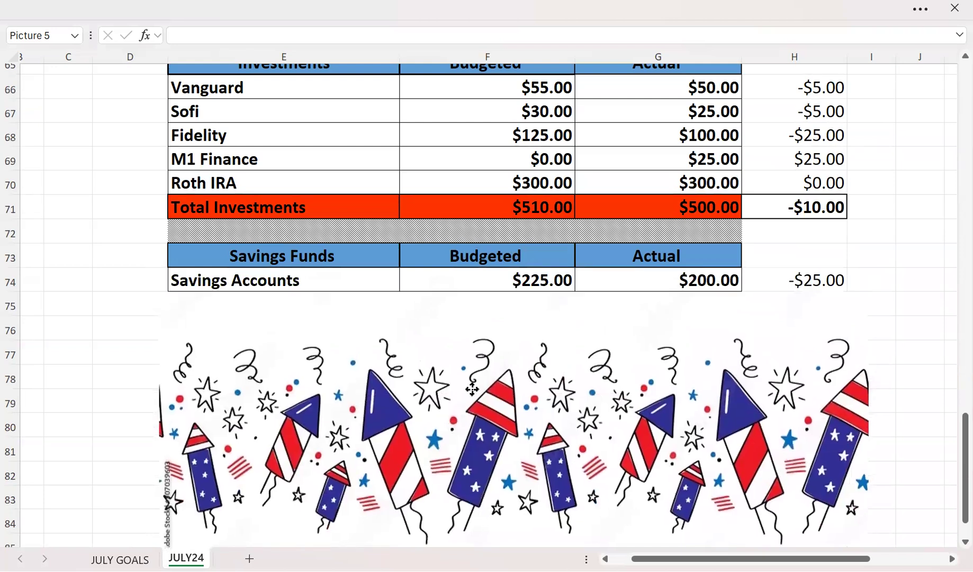
pyautogui.moveTo(472, 389); pyautogui.dragTo(471, 389)
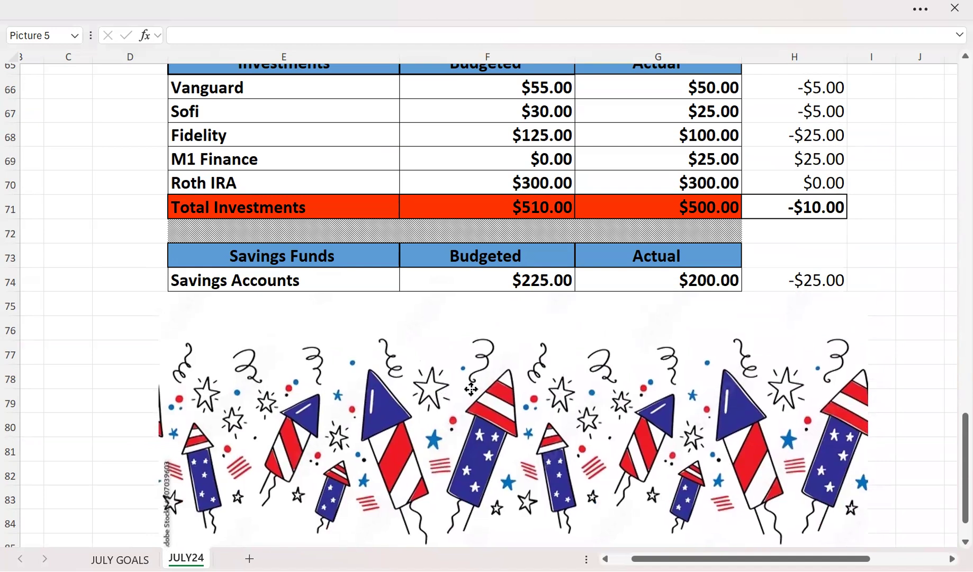
pyautogui.moveTo(471, 389); pyautogui.dragTo(472, 416)
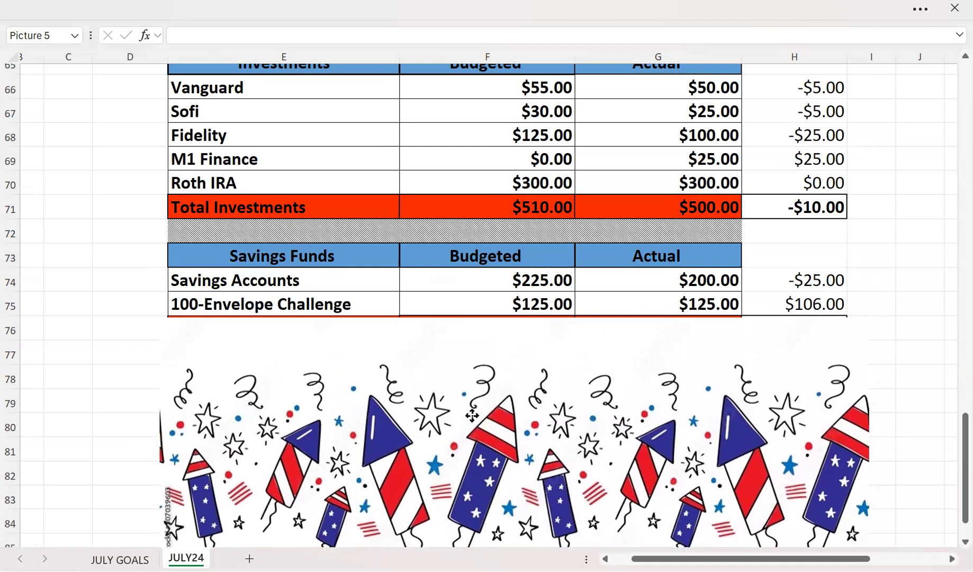
pyautogui.moveTo(472, 415); pyautogui.dragTo(470, 442)
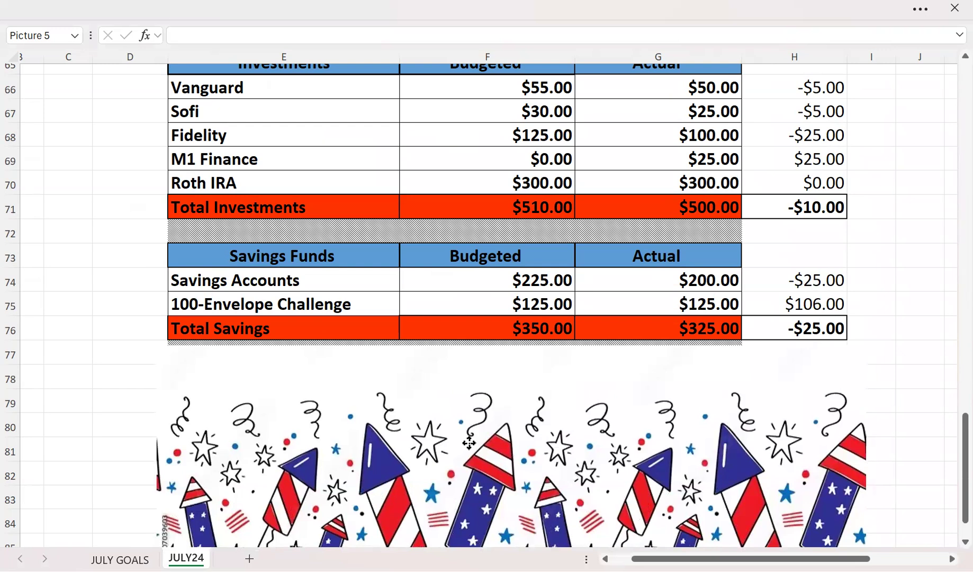
pyautogui.moveTo(469, 443); pyautogui.dragTo(470, 445)
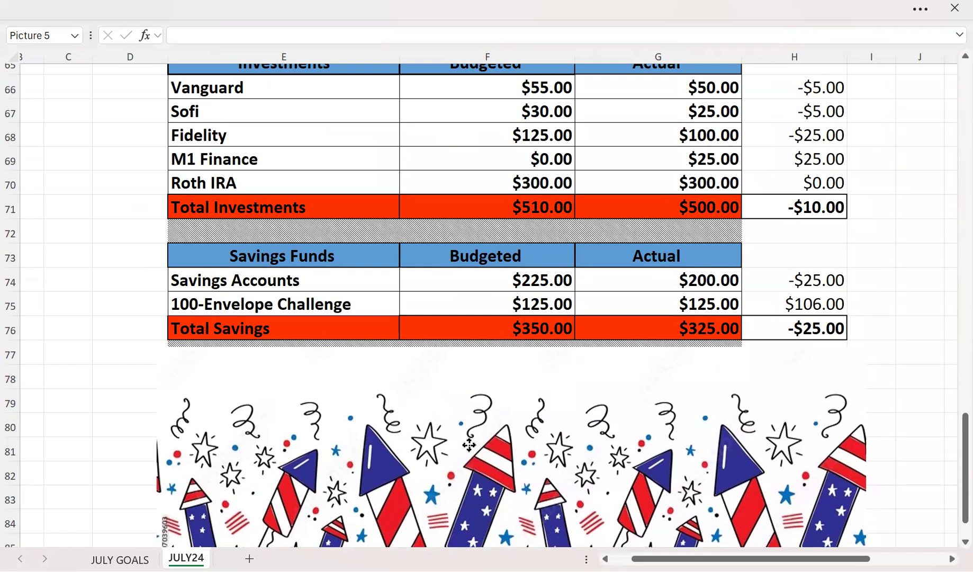
pyautogui.moveTo(469, 445); pyautogui.dragTo(469, 448)
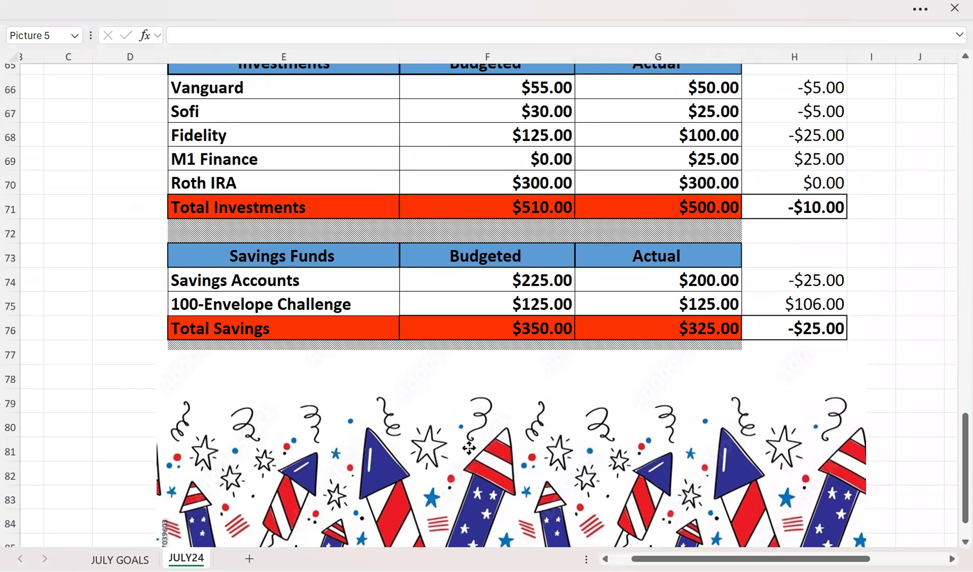
# - Move the fireworks picture down to uncover the Sinking Funds section from its header through the Total Lifesaver Funds row
pyautogui.moveTo(469, 448); pyautogui.dragTo(463, 496)
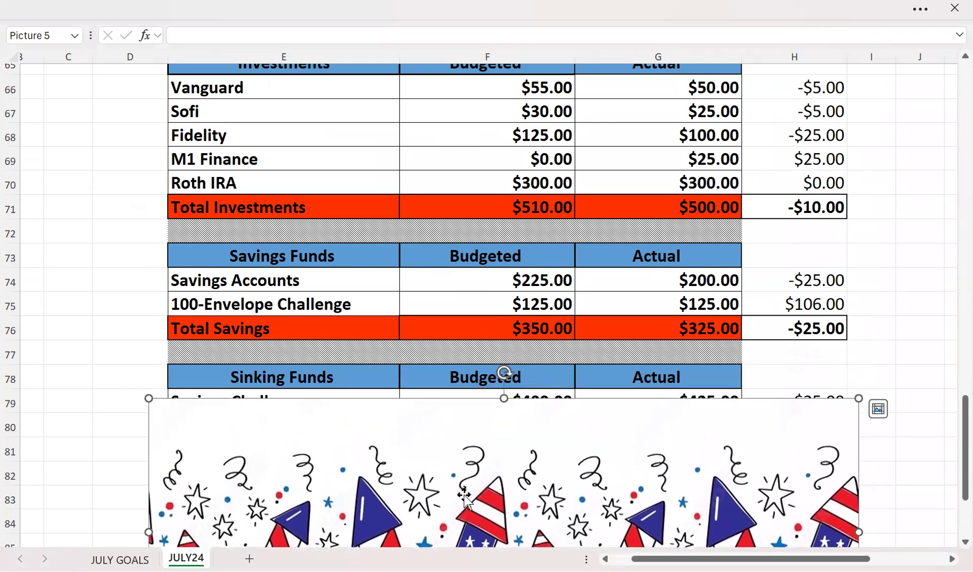
pyautogui.scroll(-1, 469, 495)
pyautogui.scroll(-1, 475, 436)
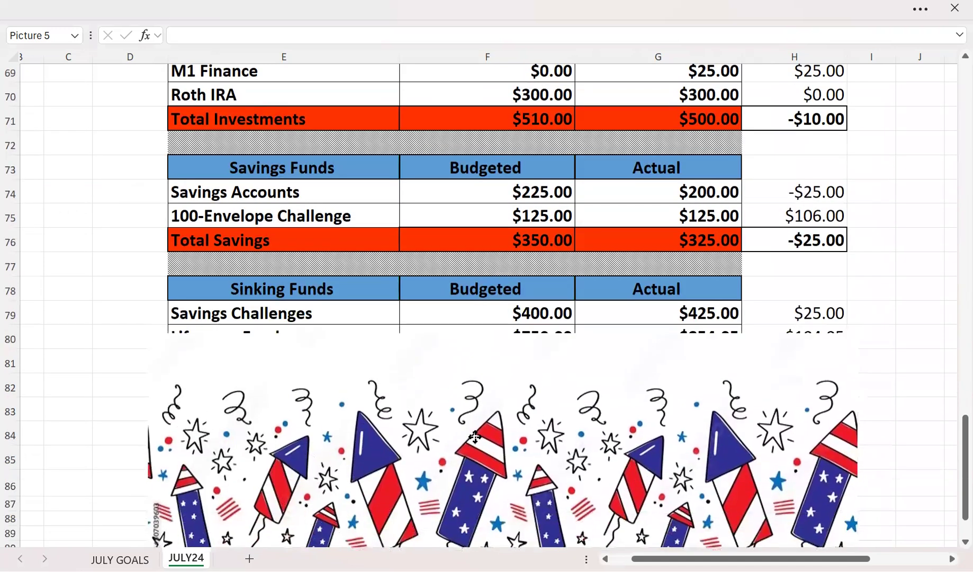
pyautogui.moveTo(475, 437); pyautogui.dragTo(480, 435)
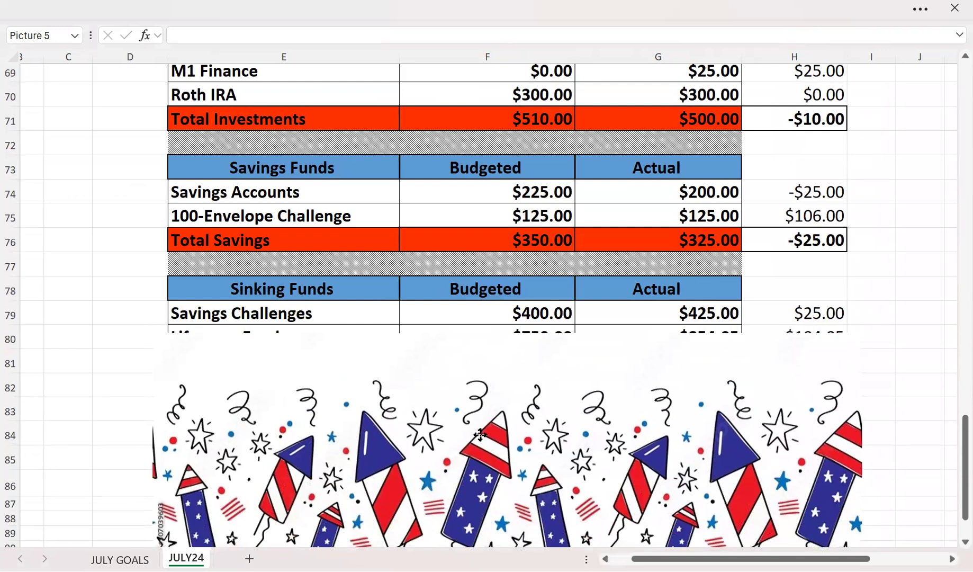
pyautogui.moveTo(480, 434); pyautogui.dragTo(481, 455)
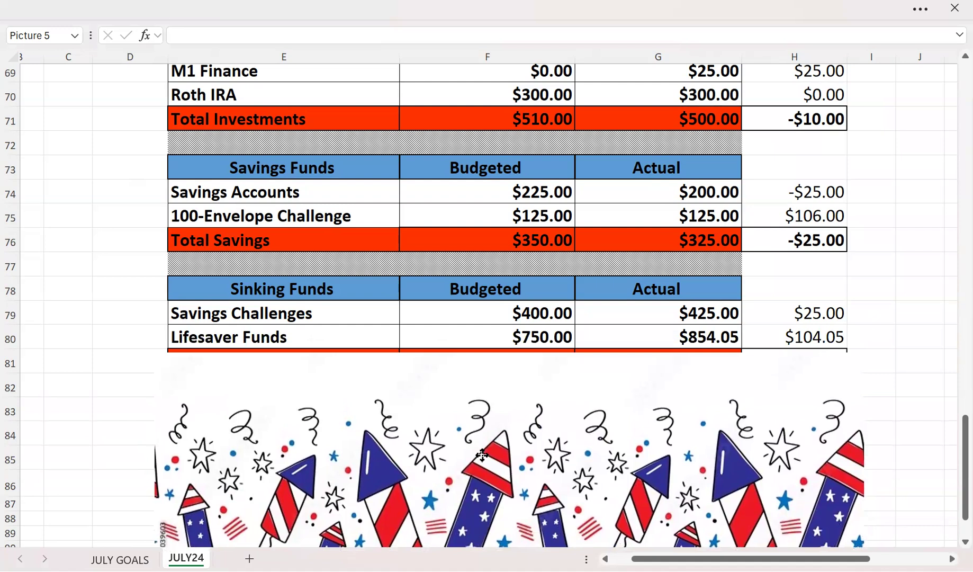
pyautogui.moveTo(482, 455); pyautogui.dragTo(483, 455)
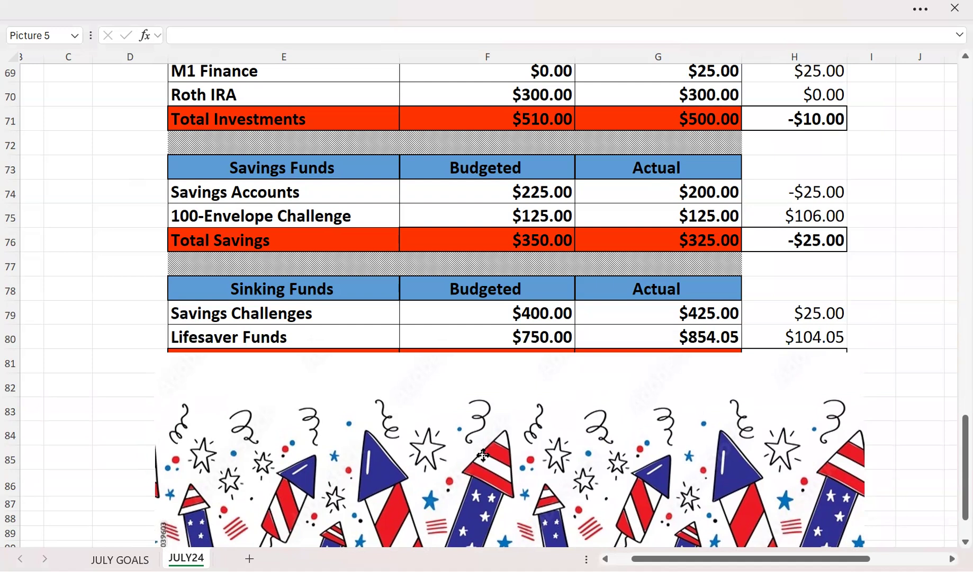
pyautogui.moveTo(483, 455); pyautogui.dragTo(500, 480)
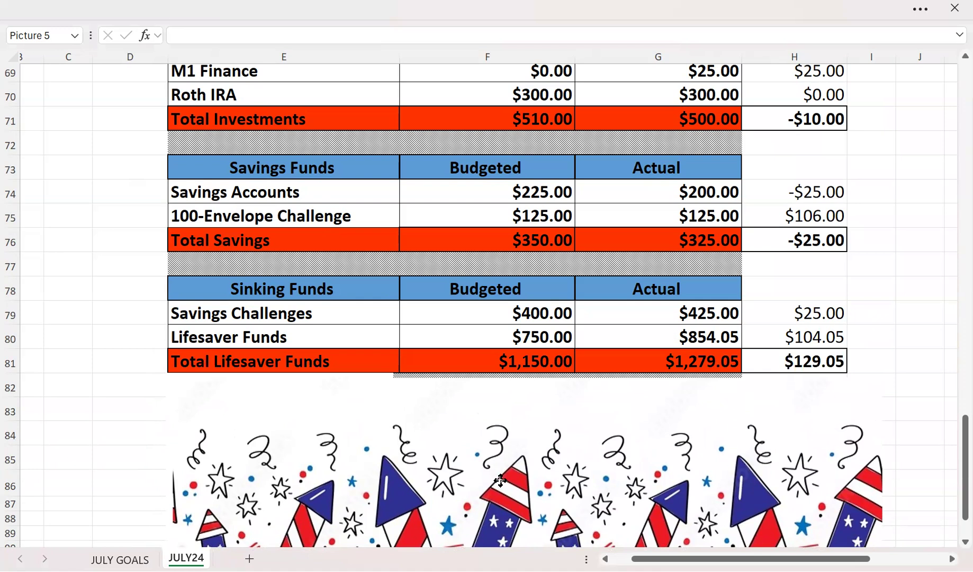
# - Move the fireworks picture away from the rows below Total Lifesaver Funds and return to the July 24 Budget title and Income section
pyautogui.moveTo(501, 480); pyautogui.dragTo(609, 452)
pyautogui.scroll(-2, 499, 480)
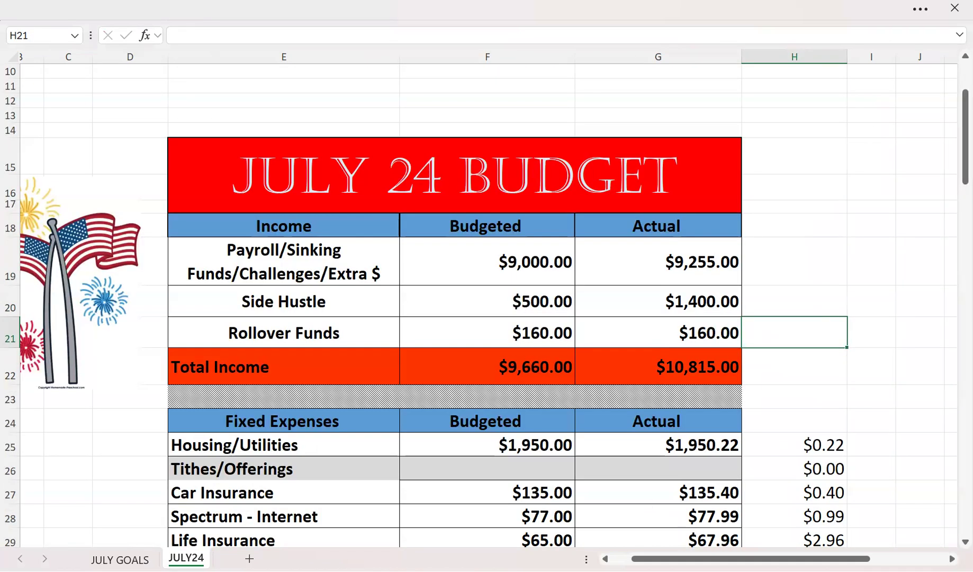
pyautogui.moveTo(752, 559); pyautogui.dragTo(732, 559)
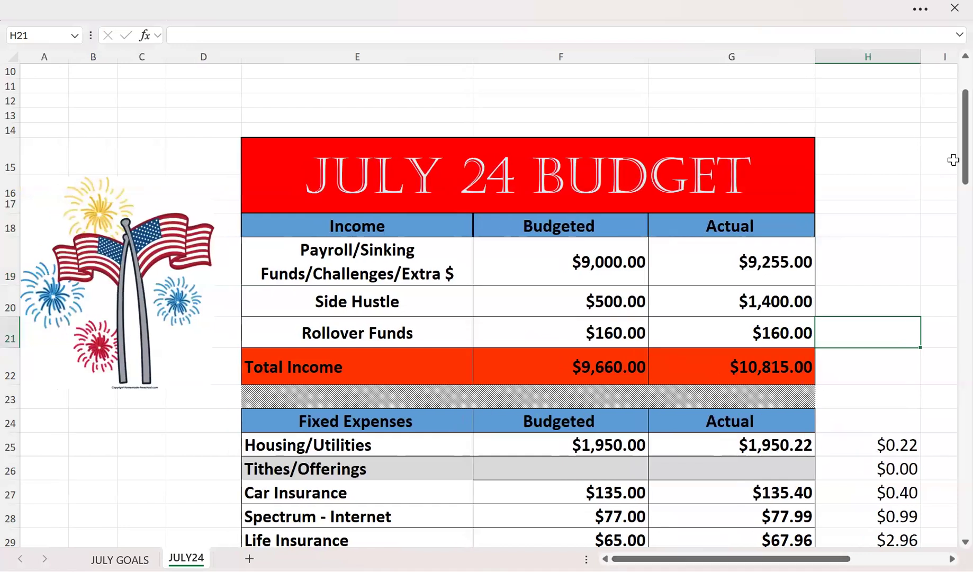